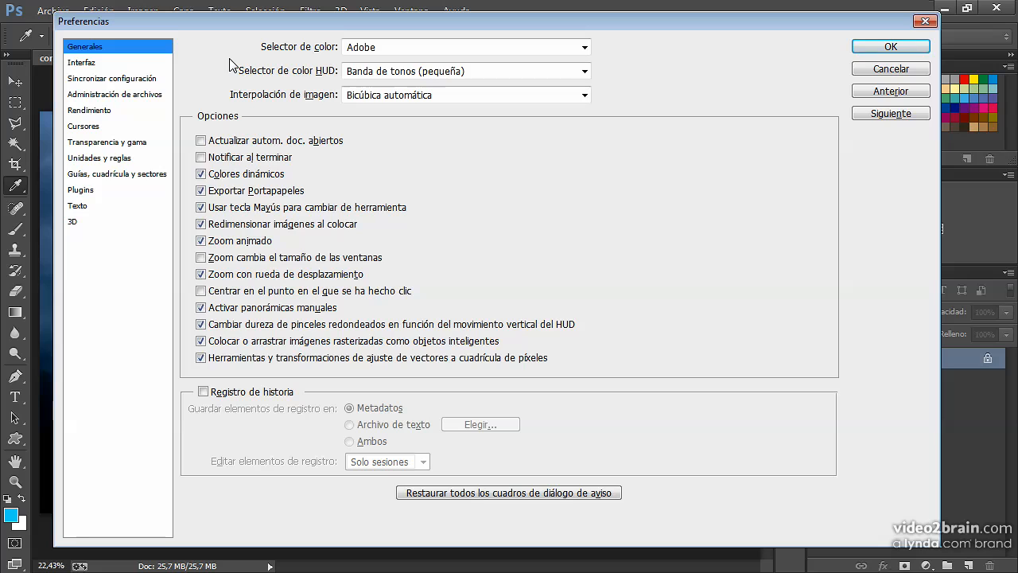
Step: Review the preferences for the interface, settings synchronization and file handling
{"action": "left_click", "coordinate": [86, 65]}
{"action": "left_click", "coordinate": [85, 79]}
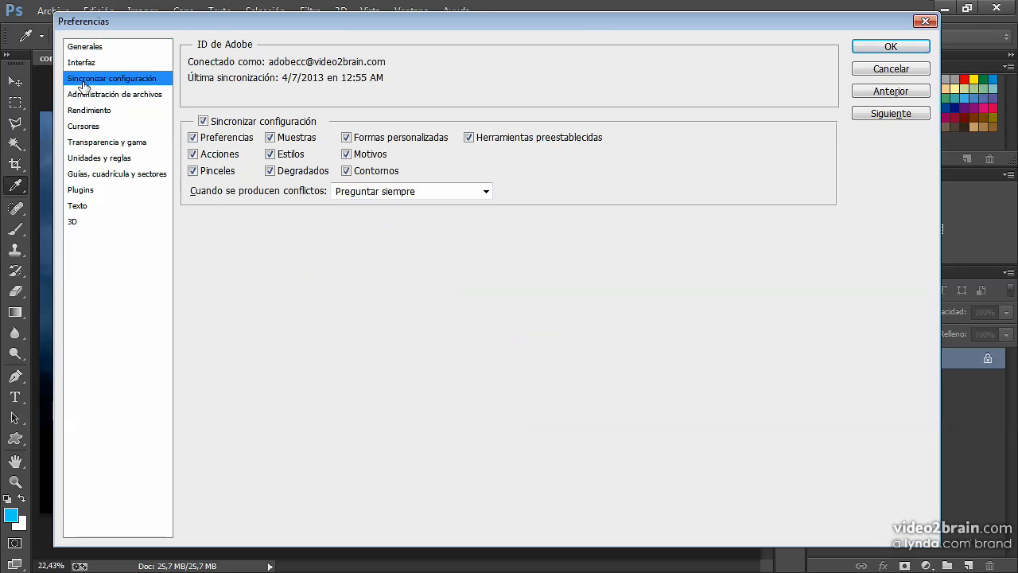
{"action": "left_click", "coordinate": [94, 95]}
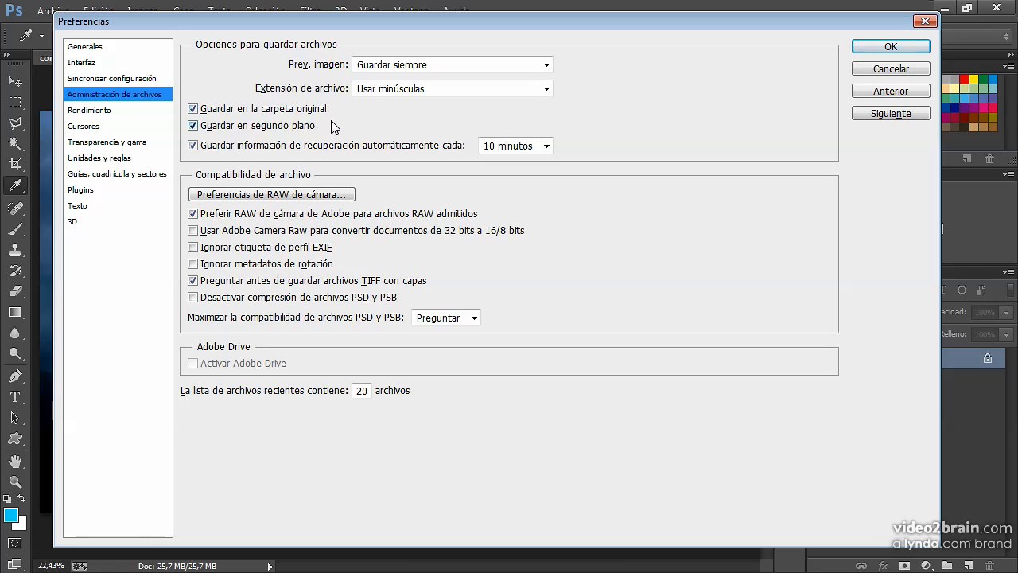
{"action": "mouse_move", "coordinate": [333, 129]}
{"action": "mouse_move", "coordinate": [463, 155]}
Step: Check the available choices for saving image previews and for the letter case of file extensions
{"action": "left_click", "coordinate": [508, 70]}
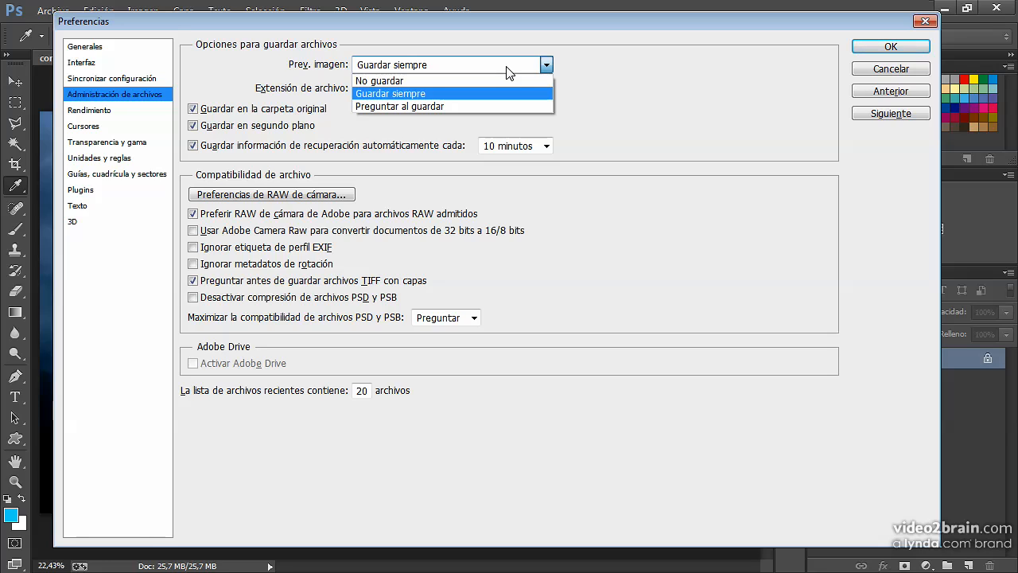
{"action": "left_click", "coordinate": [646, 85]}
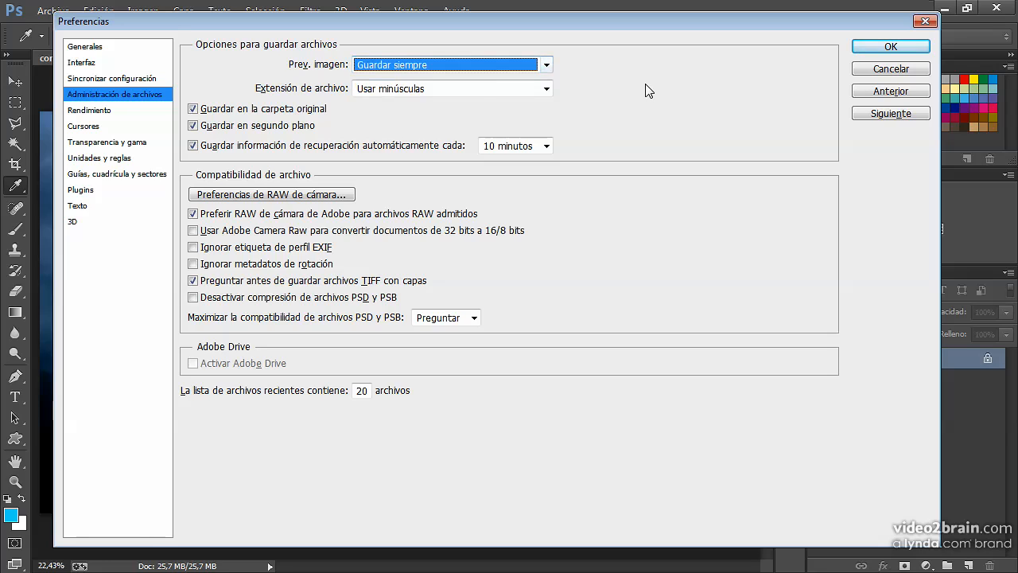
{"action": "left_click", "coordinate": [477, 93]}
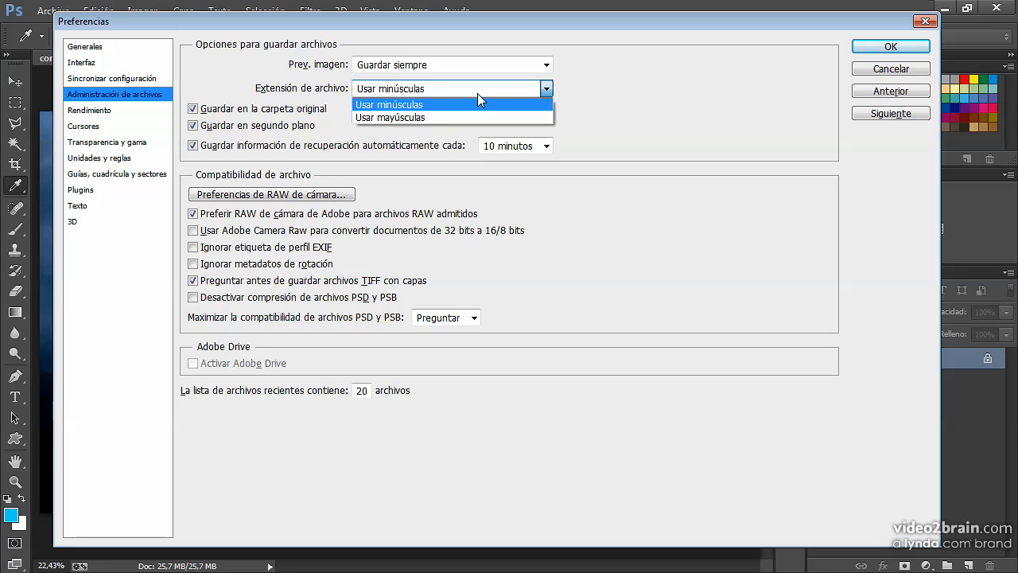
{"action": "left_click", "coordinate": [732, 119]}
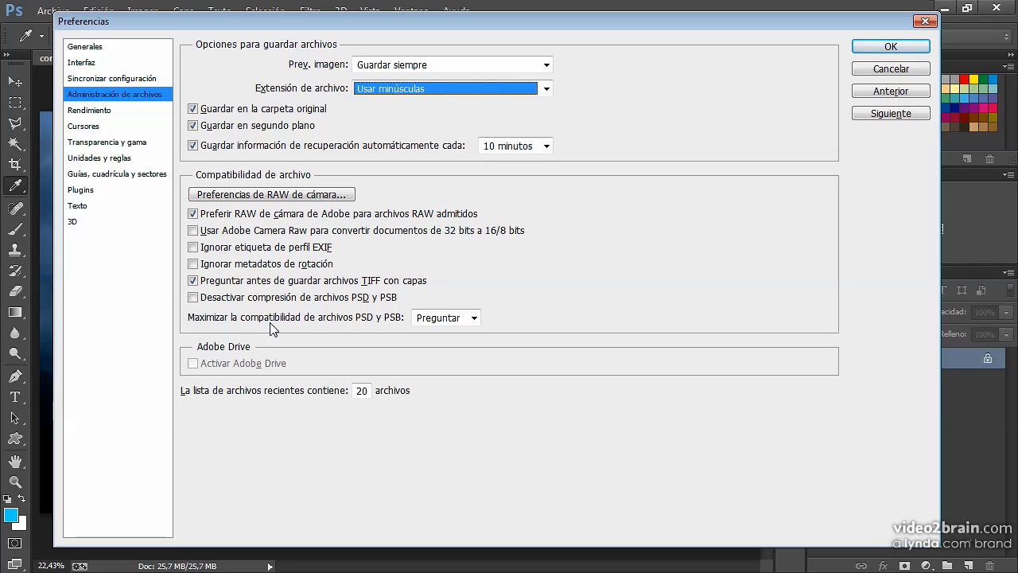
Step: Examine the Camera Raw preferences, the PSD and PSB compatibility choices, and where recent files are listed among the file commands
{"action": "left_click", "coordinate": [296, 197]}
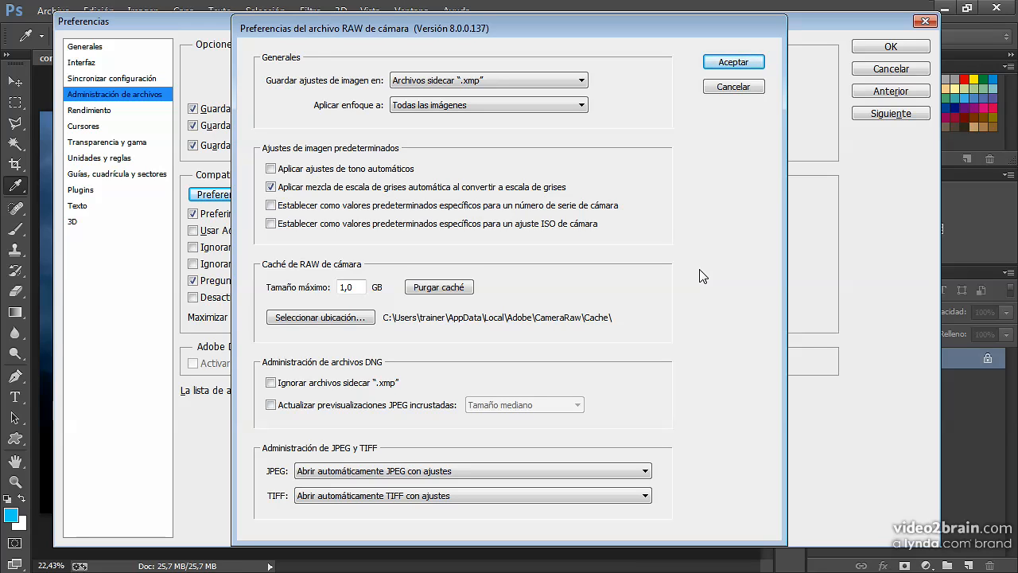
{"action": "left_click", "coordinate": [730, 87]}
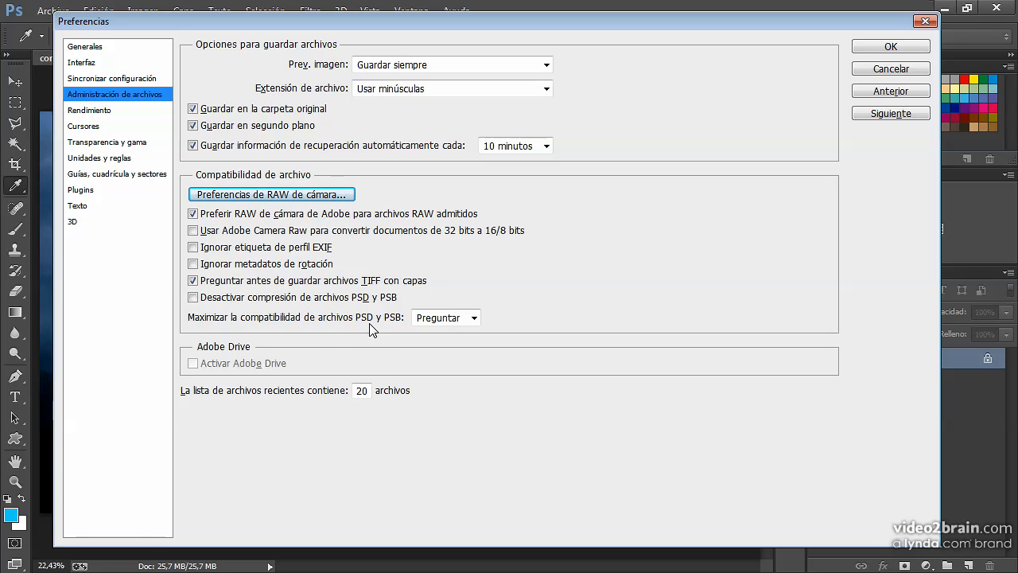
{"action": "left_click", "coordinate": [439, 322]}
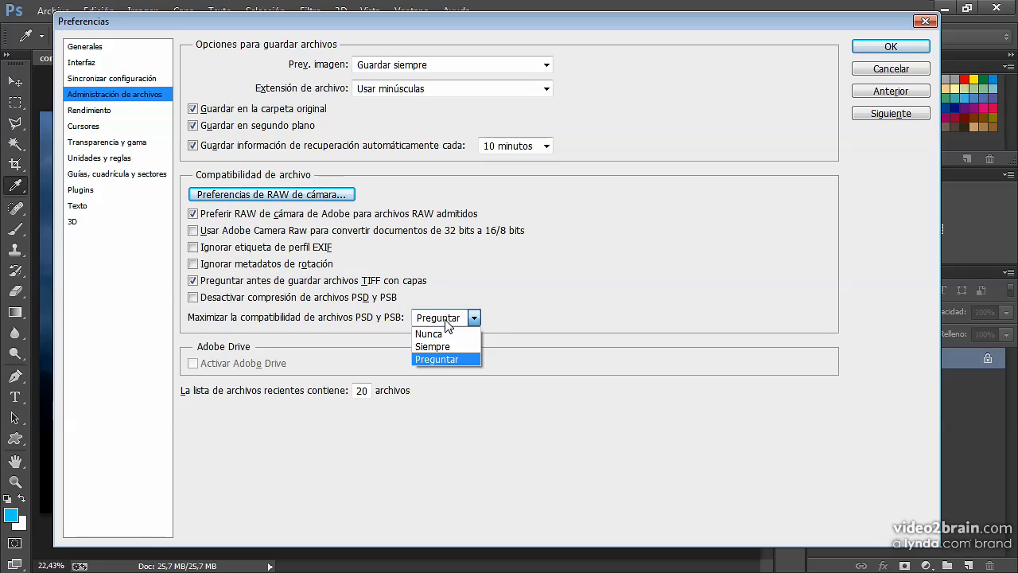
{"action": "left_click", "coordinate": [532, 318]}
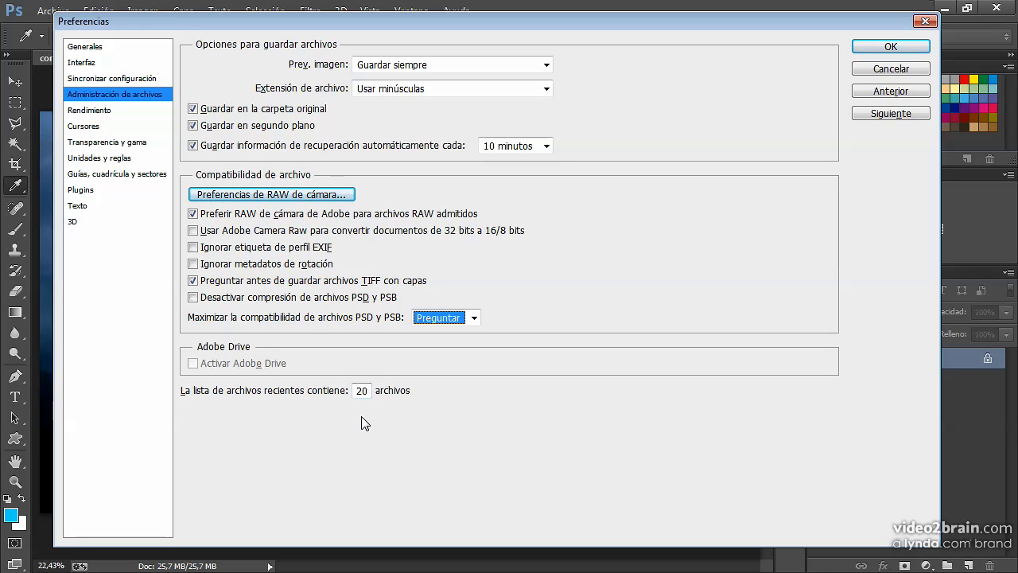
{"action": "left_click", "coordinate": [52, 11]}
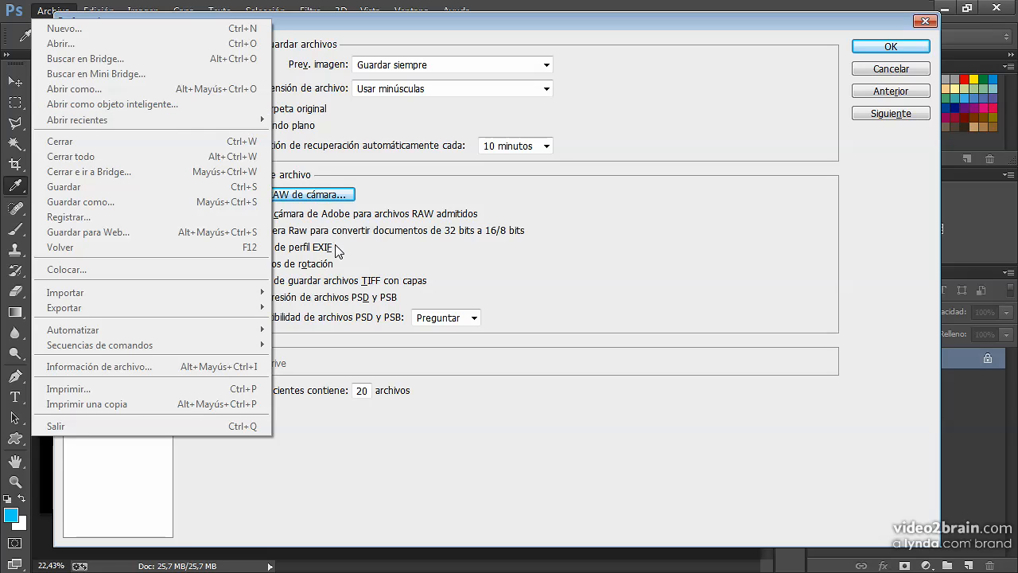
{"action": "left_click", "coordinate": [625, 458]}
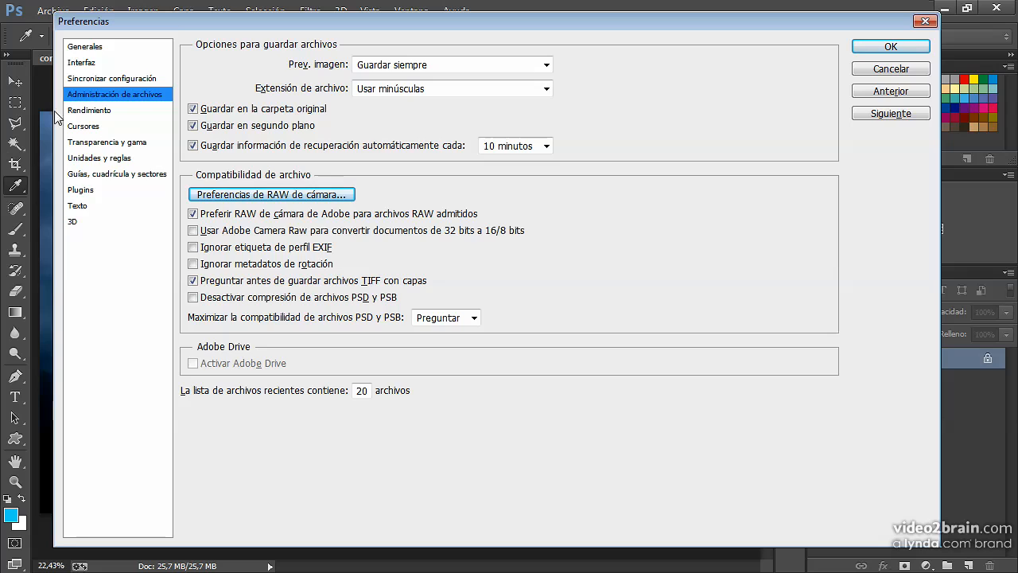
Step: Review the memory, history, cache, scratch disk and graphics processor settings in the performance preferences
{"action": "left_click", "coordinate": [90, 111]}
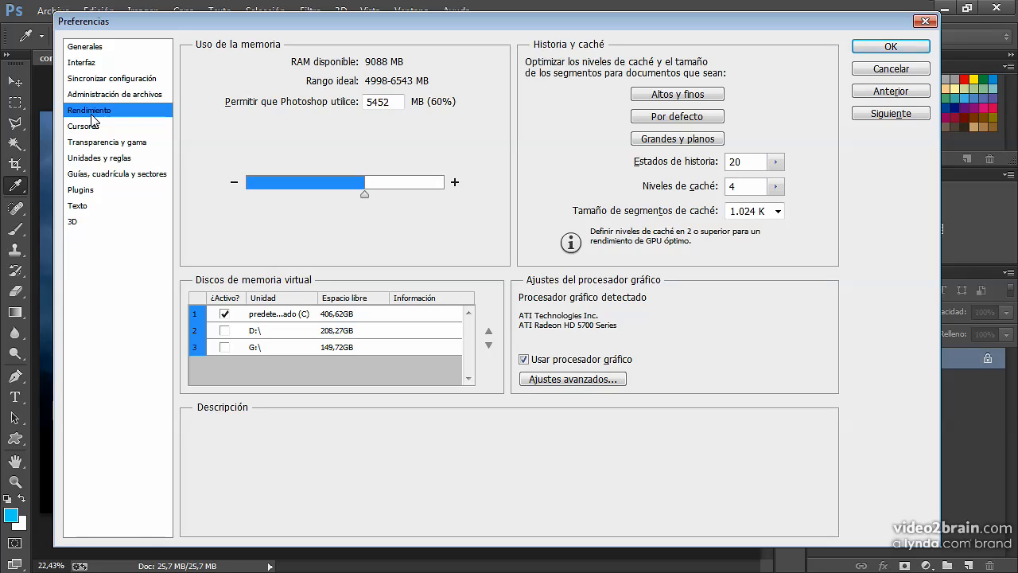
{"action": "mouse_move", "coordinate": [315, 137]}
Step: Try the Preciso style for other cursors, restore Estándar, and try each painting cursor style through Punta de pincel de tamaño completo
{"action": "left_click", "coordinate": [84, 127]}
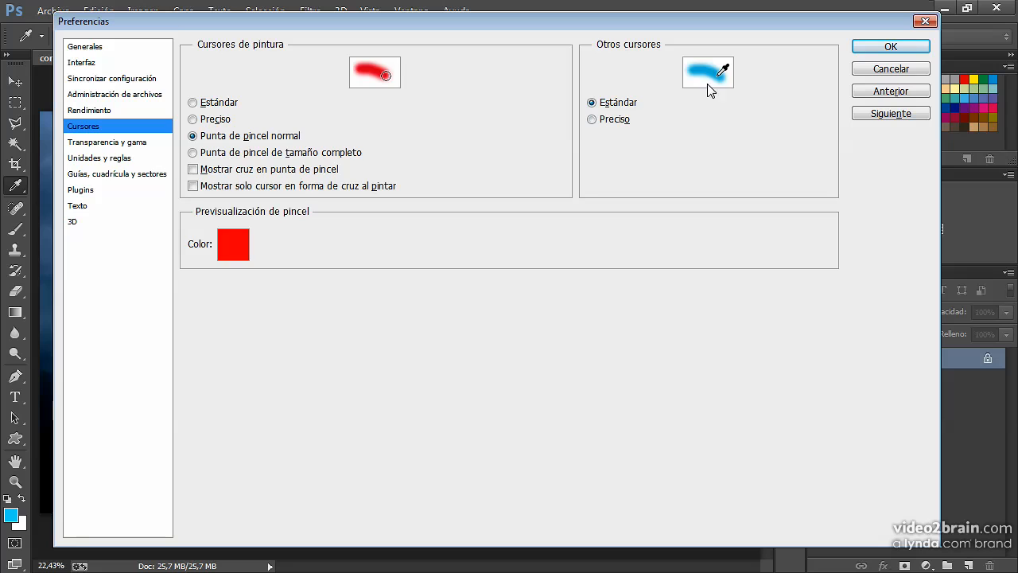
{"action": "left_click", "coordinate": [592, 120]}
{"action": "left_click", "coordinate": [592, 104]}
{"action": "left_click", "coordinate": [193, 103]}
{"action": "left_click", "coordinate": [202, 120]}
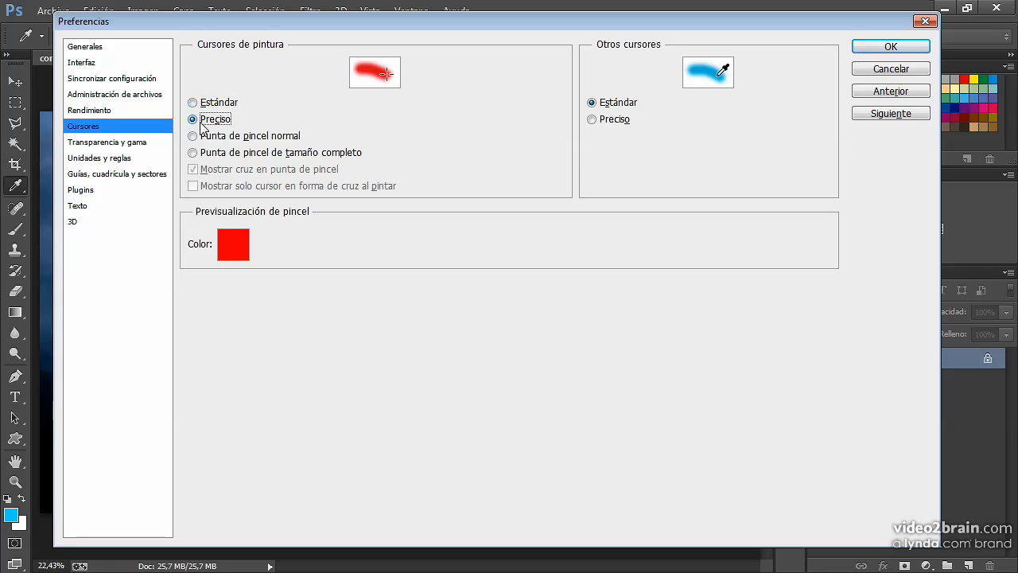
{"action": "left_click", "coordinate": [193, 136]}
{"action": "left_click", "coordinate": [193, 153]}
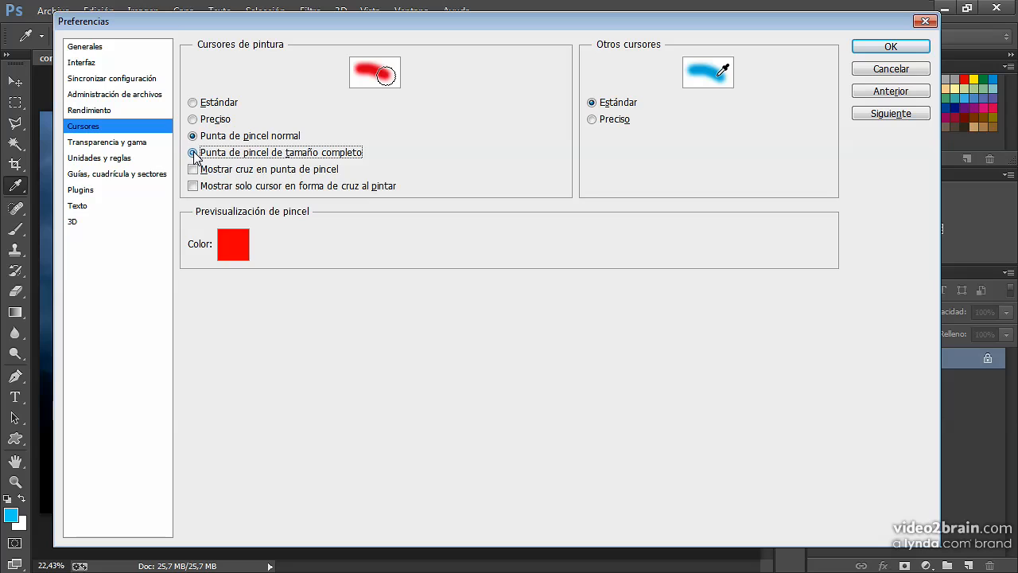
Step: Try the two crosshair options for the brush tip, turn them off and return the painting cursor to Punta de pincel normal
{"action": "left_click", "coordinate": [193, 170]}
{"action": "left_click", "coordinate": [193, 169]}
{"action": "left_click", "coordinate": [194, 169]}
{"action": "left_click", "coordinate": [193, 188]}
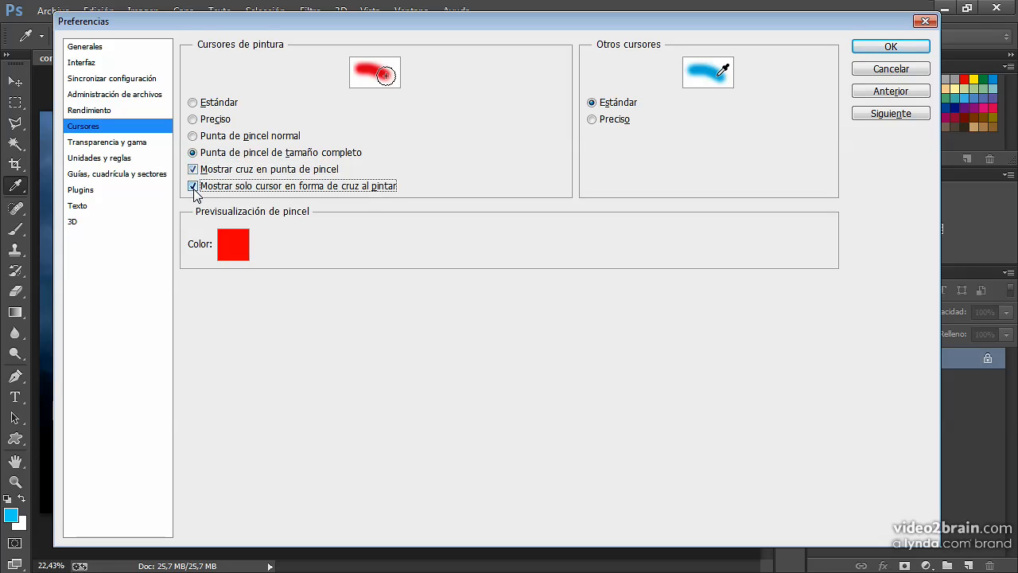
{"action": "left_click", "coordinate": [194, 169]}
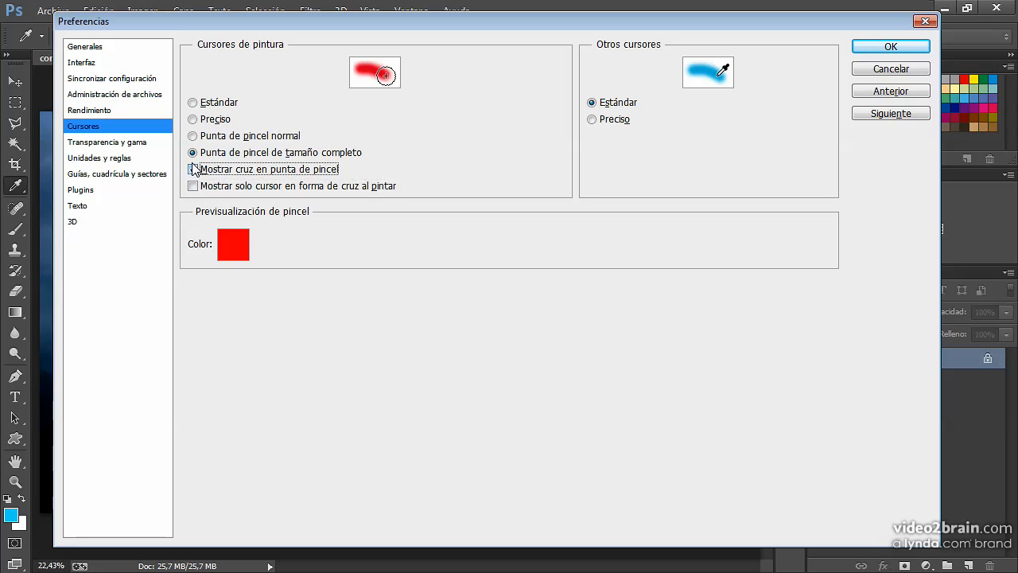
{"action": "left_click", "coordinate": [193, 152]}
{"action": "left_click", "coordinate": [194, 136]}
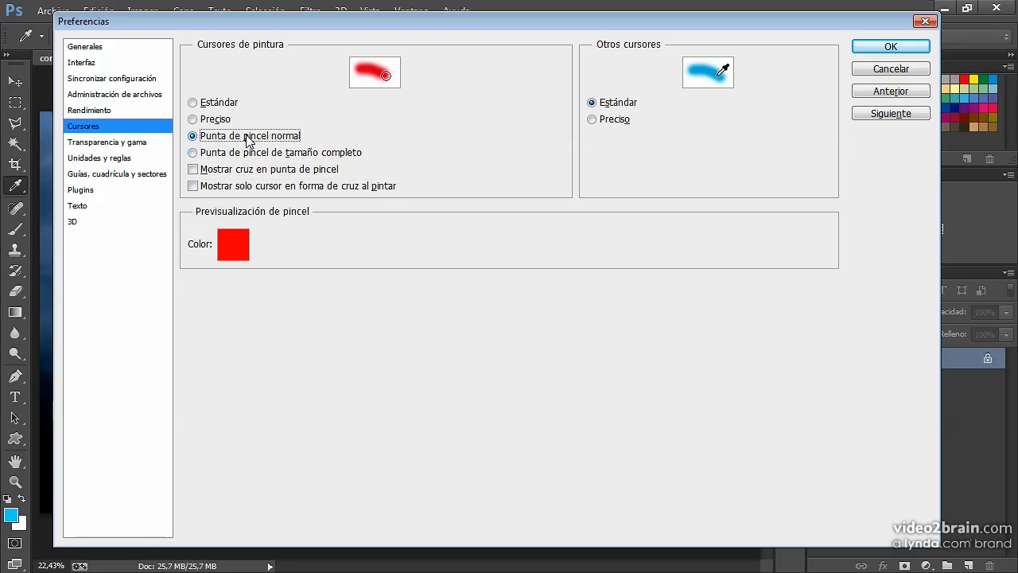
Step: Inspect the brush preview color in the color picker and cancel without changing it
{"action": "left_click", "coordinate": [238, 252]}
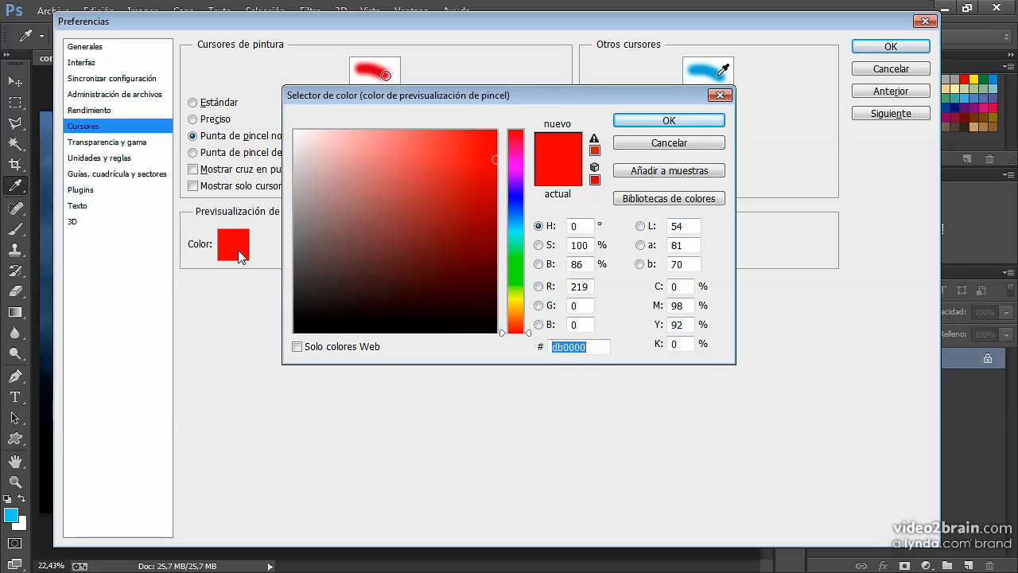
{"action": "left_click", "coordinate": [685, 147]}
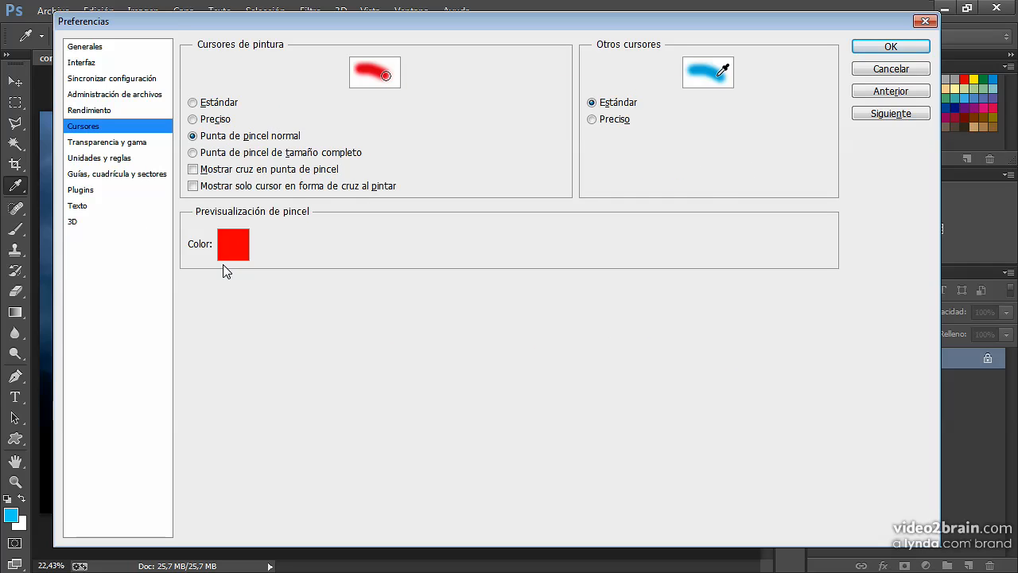
Step: Try the Pequeño, Ninguno and Grande transparency grid sizes and return the grid to Mediano
{"action": "left_click", "coordinate": [99, 148]}
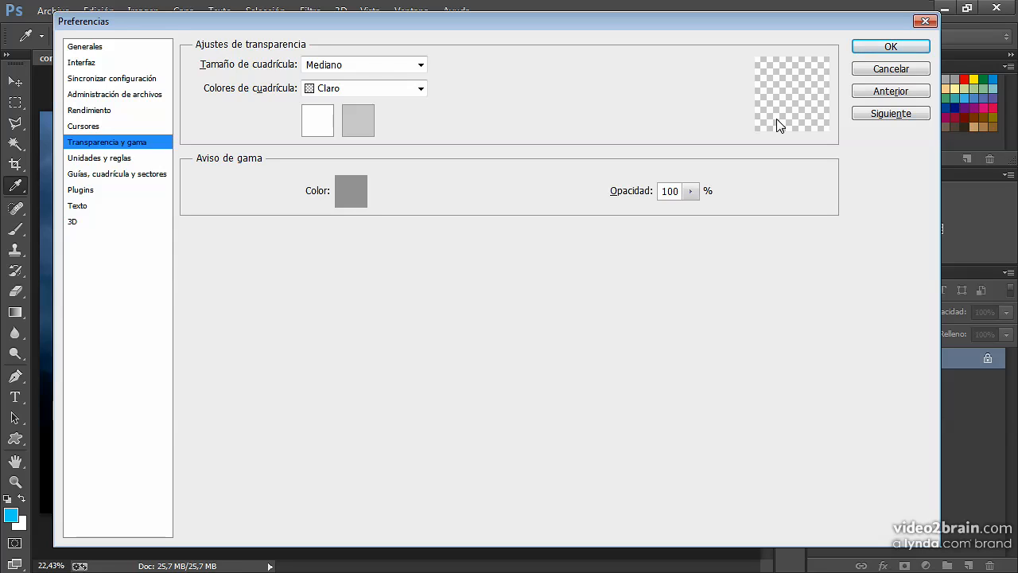
{"action": "left_click", "coordinate": [420, 65]}
{"action": "left_click", "coordinate": [378, 95]}
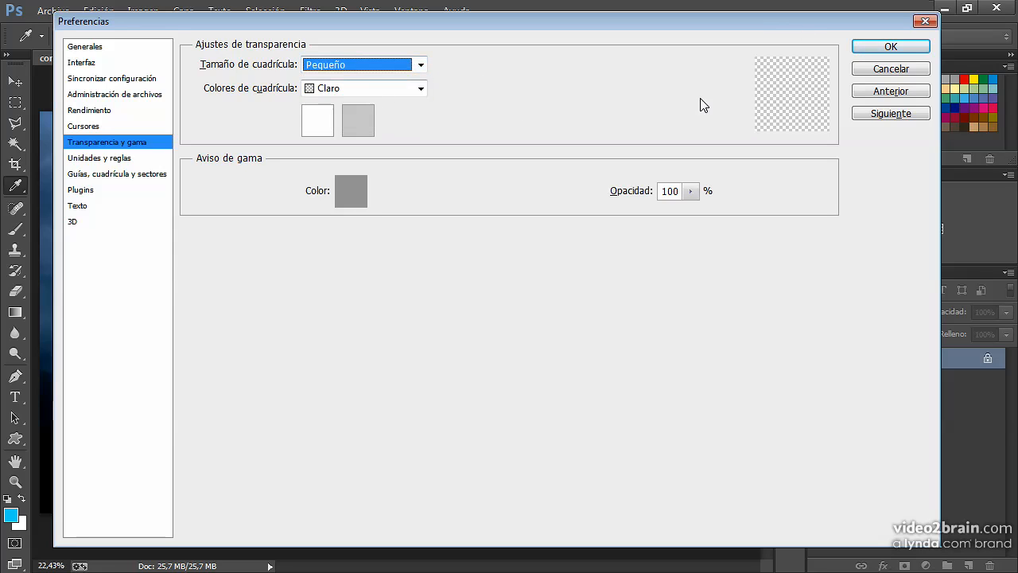
{"action": "left_click", "coordinate": [421, 65]}
{"action": "left_click", "coordinate": [412, 76]}
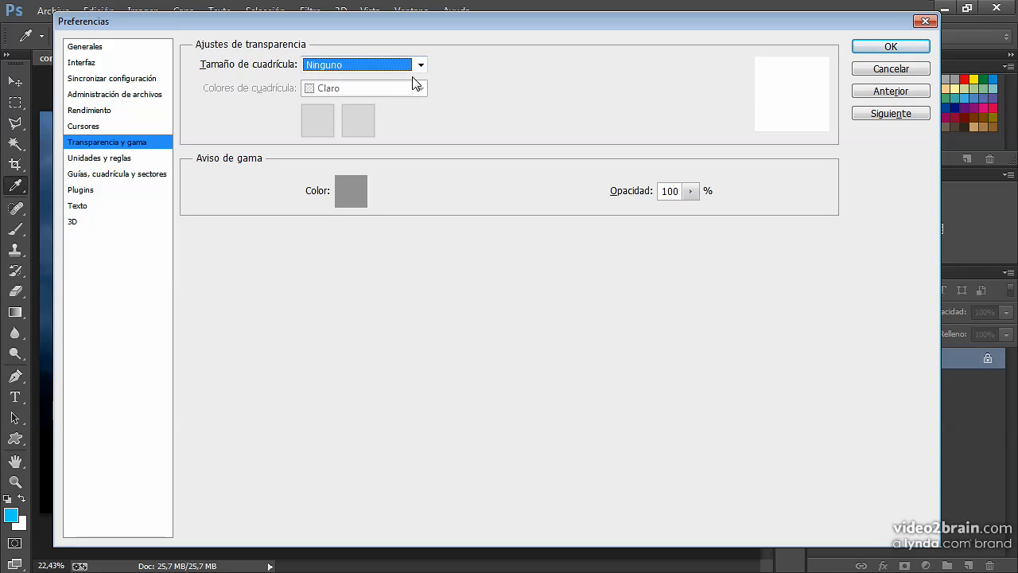
{"action": "left_click", "coordinate": [423, 66]}
{"action": "left_click", "coordinate": [404, 118]}
{"action": "left_click", "coordinate": [420, 66]}
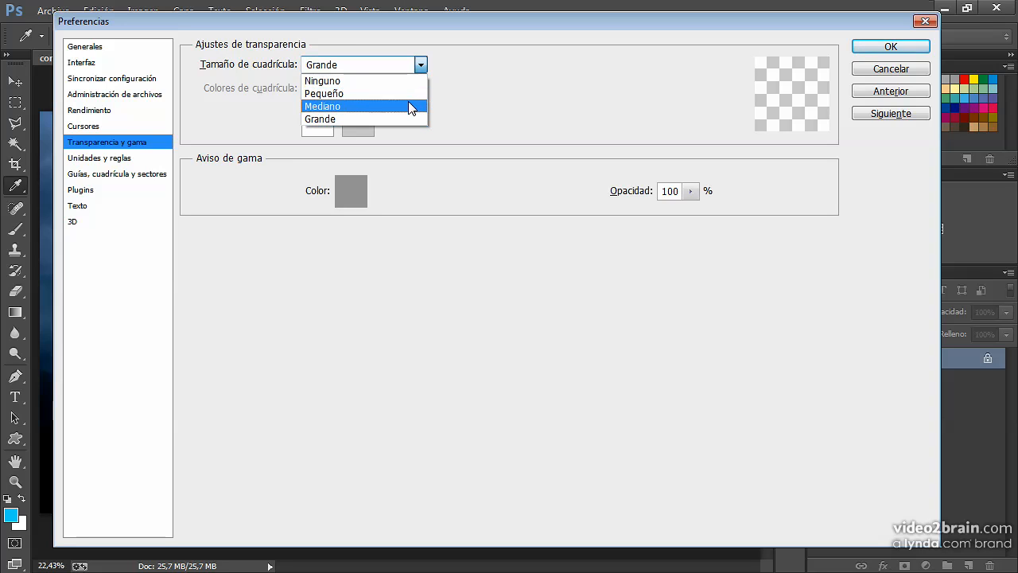
{"action": "left_click", "coordinate": [410, 104]}
Step: Look at the transparency grid color choices, keeping Claro, and at the gamut warning settings
{"action": "left_click", "coordinate": [421, 88]}
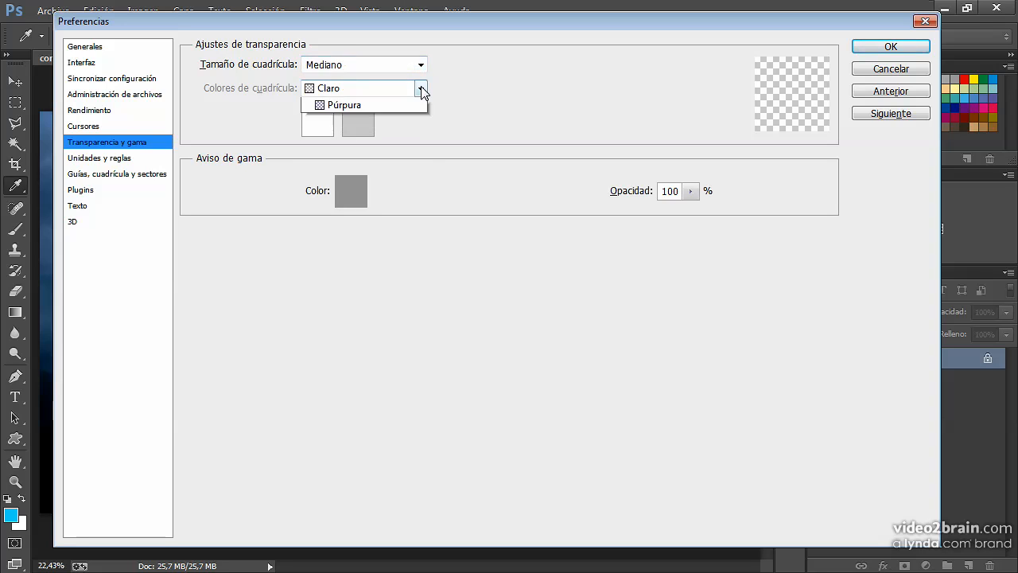
{"action": "left_click", "coordinate": [606, 110]}
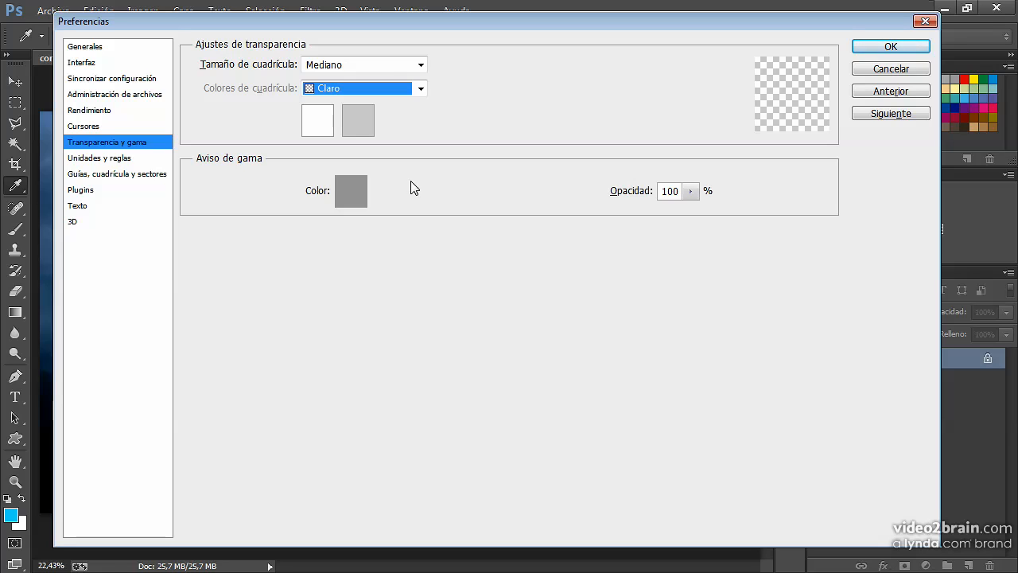
{"action": "left_click", "coordinate": [441, 244]}
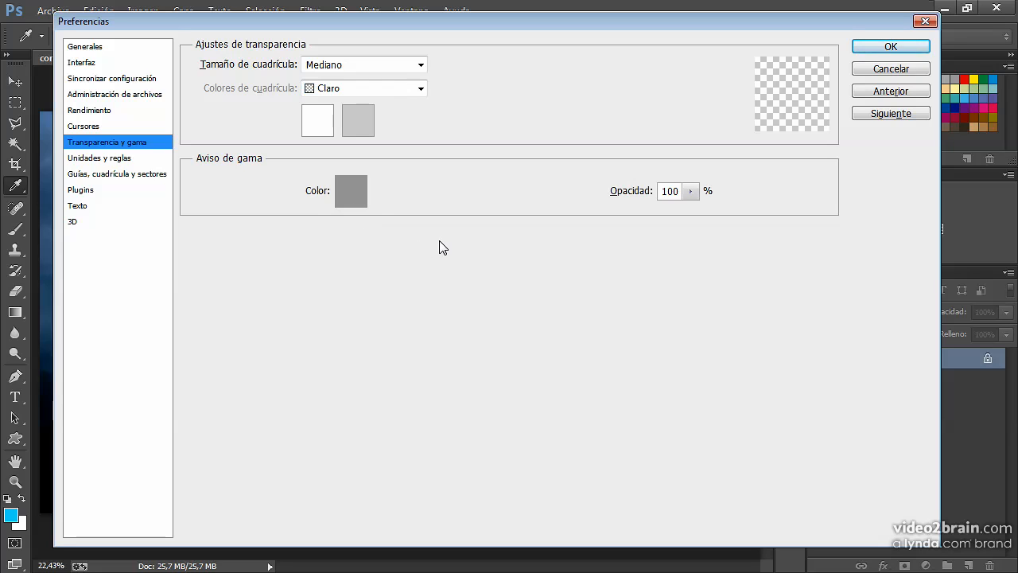
Step: Set the ruler units to Centímetros in the units and rulers preferences
{"action": "left_click", "coordinate": [119, 161]}
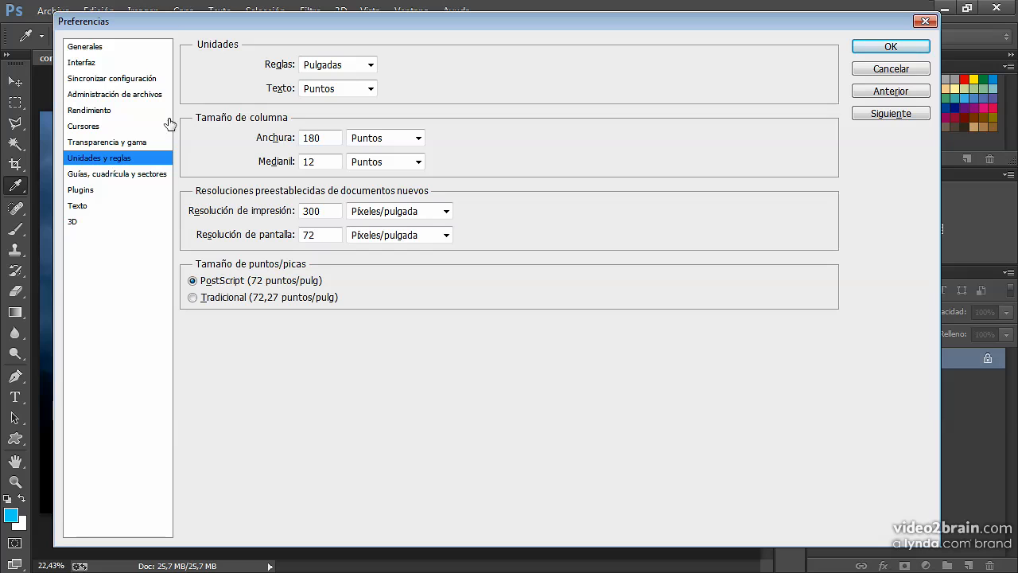
{"action": "left_click", "coordinate": [344, 63]}
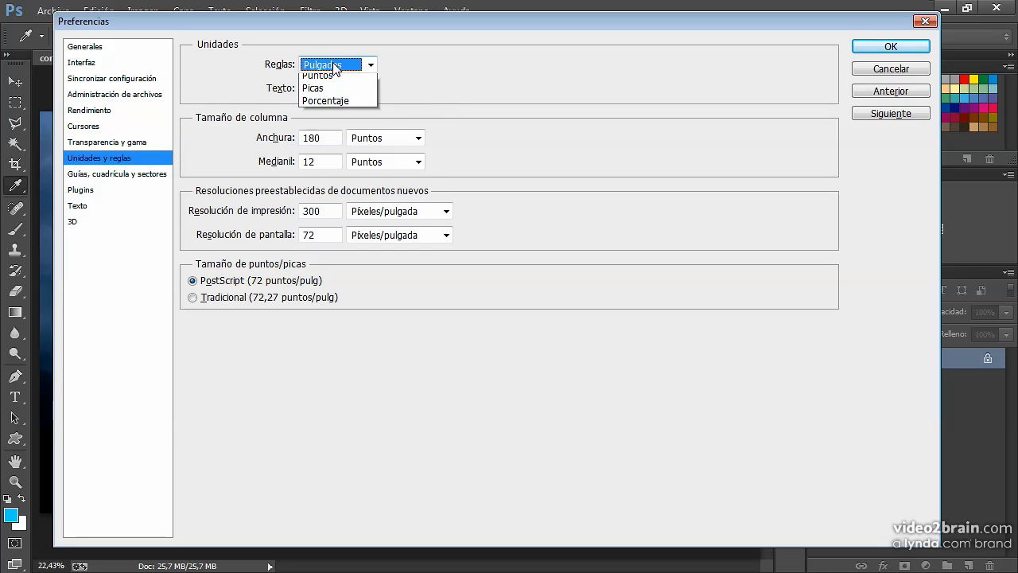
{"action": "left_click", "coordinate": [354, 102]}
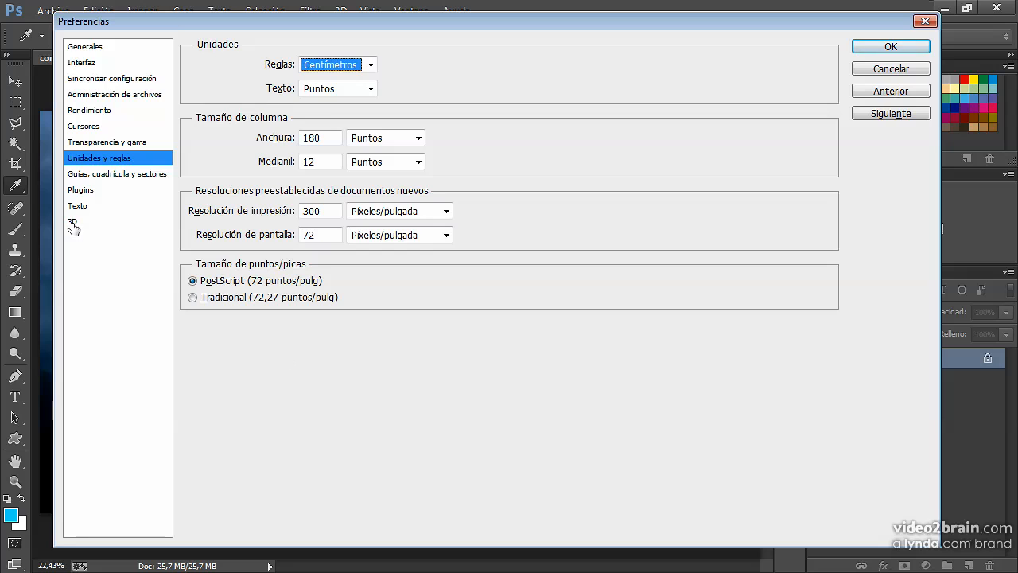
Step: Review the guides, grid and slices preferences and the Plugins preferences
{"action": "left_click", "coordinate": [84, 177]}
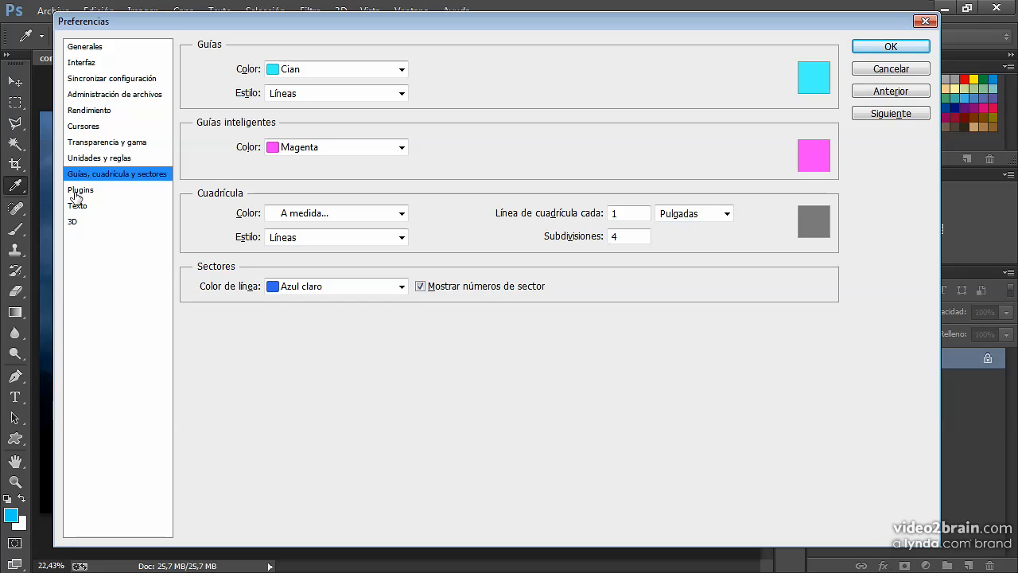
{"action": "left_click", "coordinate": [76, 194]}
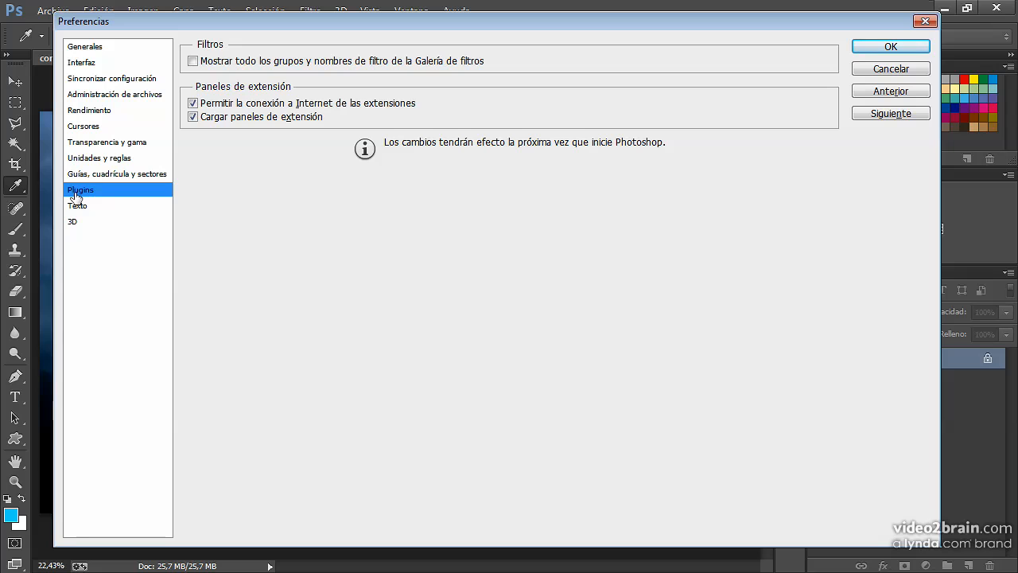
Step: Move the preferences window aside to look at the available filter groups, and return it to its place
{"action": "left_click_drag", "start_coordinate": [228, 25], "coordinate": [228, 138]}
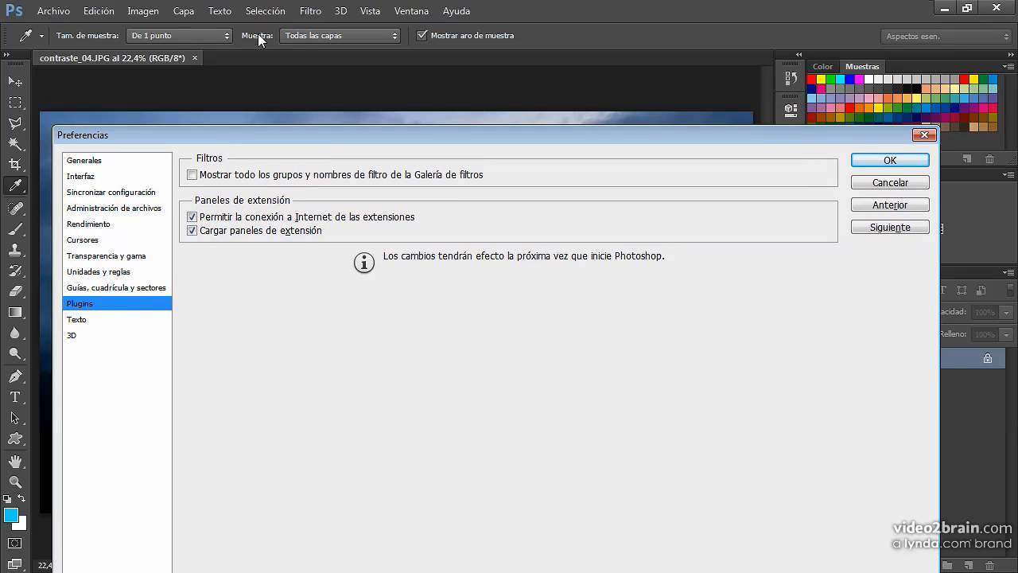
{"action": "left_click", "coordinate": [316, 12]}
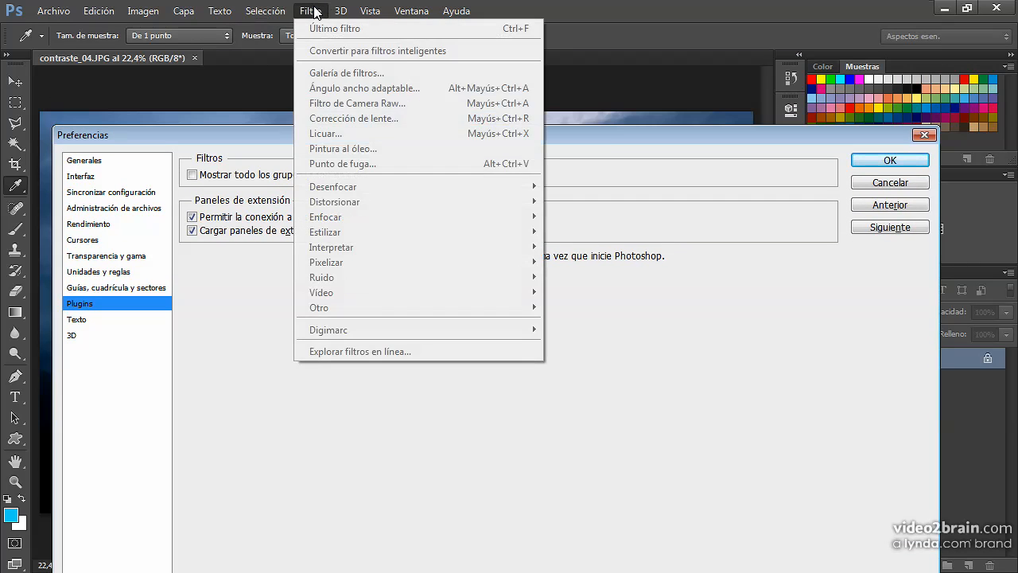
{"action": "left_click", "coordinate": [314, 11]}
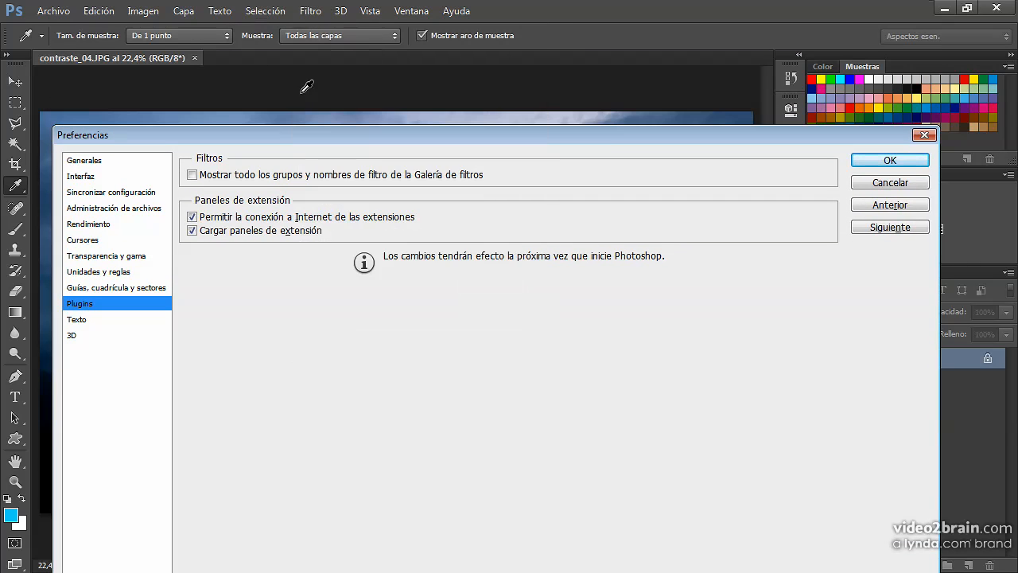
{"action": "left_click", "coordinate": [310, 10]}
{"action": "left_click", "coordinate": [310, 10]}
{"action": "left_click_drag", "start_coordinate": [661, 131], "coordinate": [660, 25]}
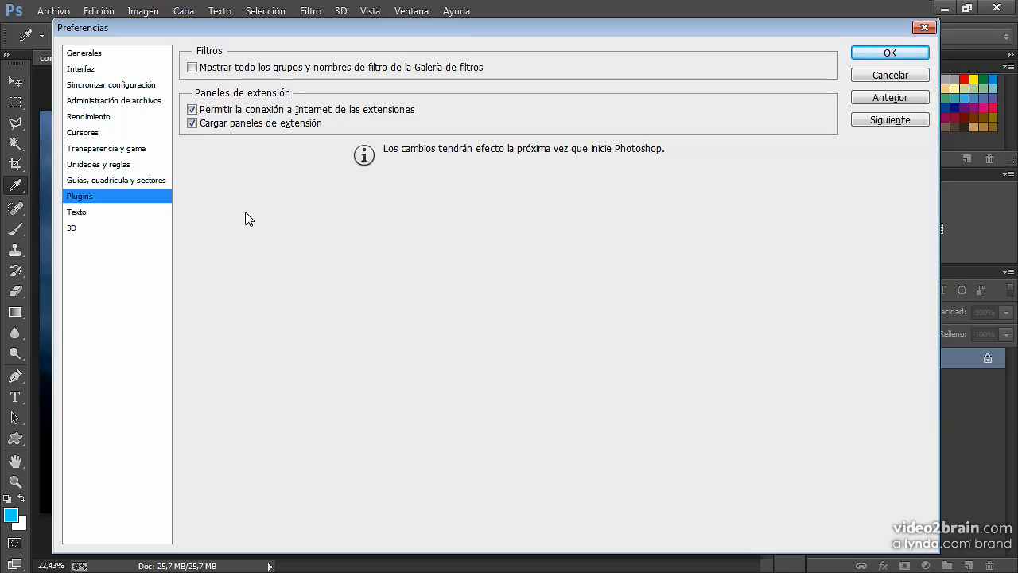
Step: Review the Texto and 3D preferences, inspecting the Restricción overlay color and cancelling without changing it
{"action": "left_click", "coordinate": [153, 214]}
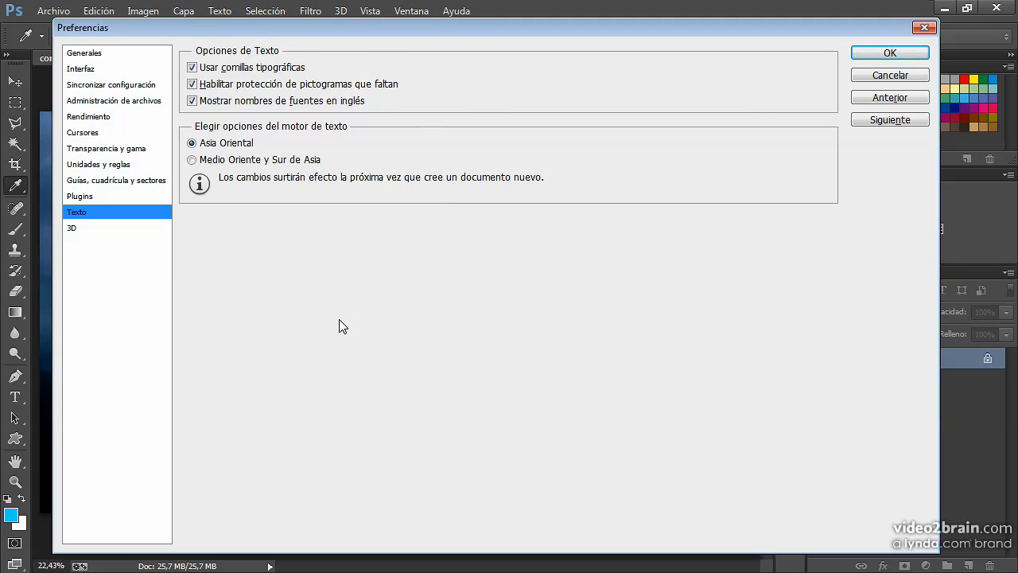
{"action": "left_click", "coordinate": [94, 229]}
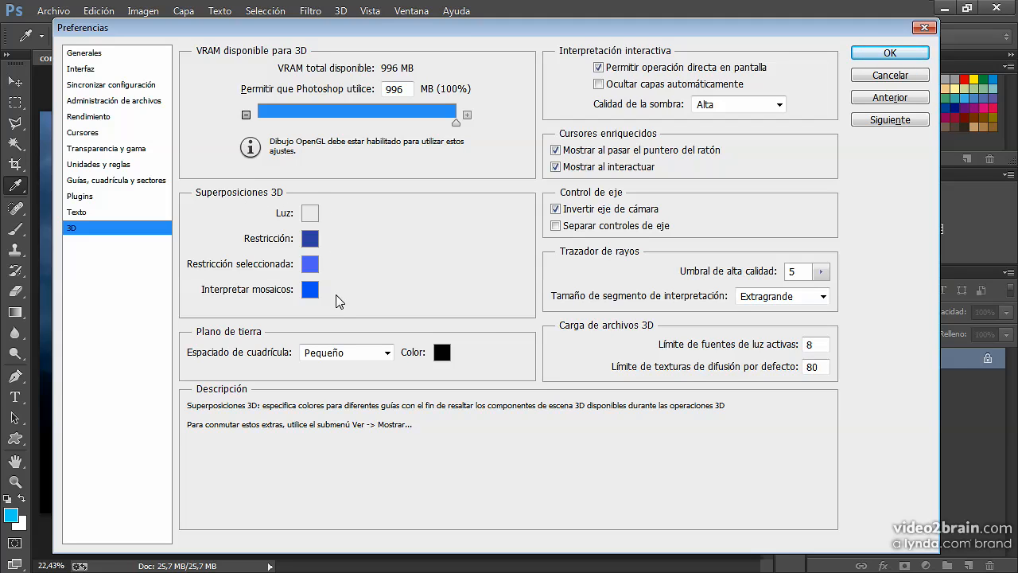
{"action": "left_click", "coordinate": [310, 238]}
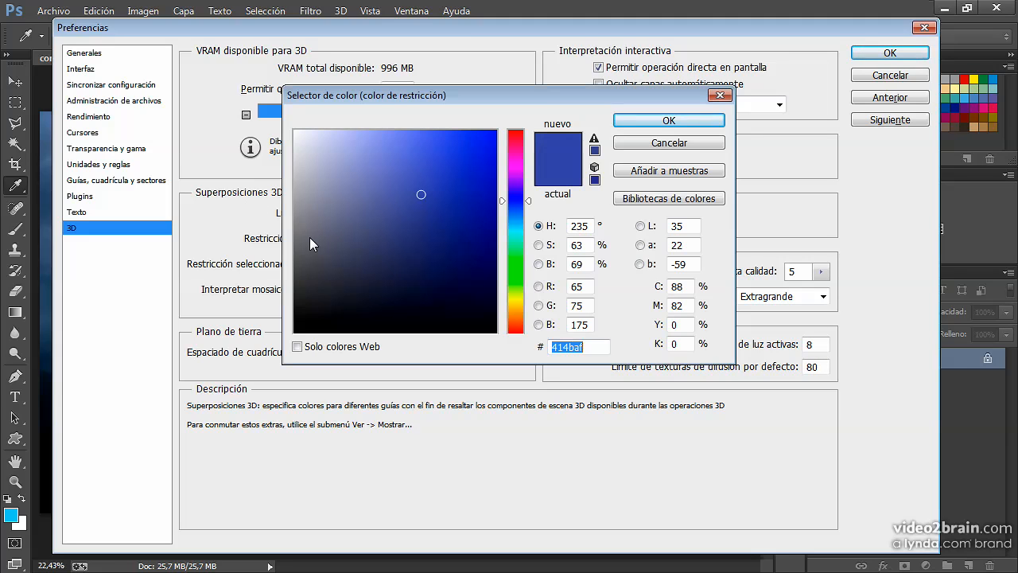
{"action": "left_click", "coordinate": [667, 145]}
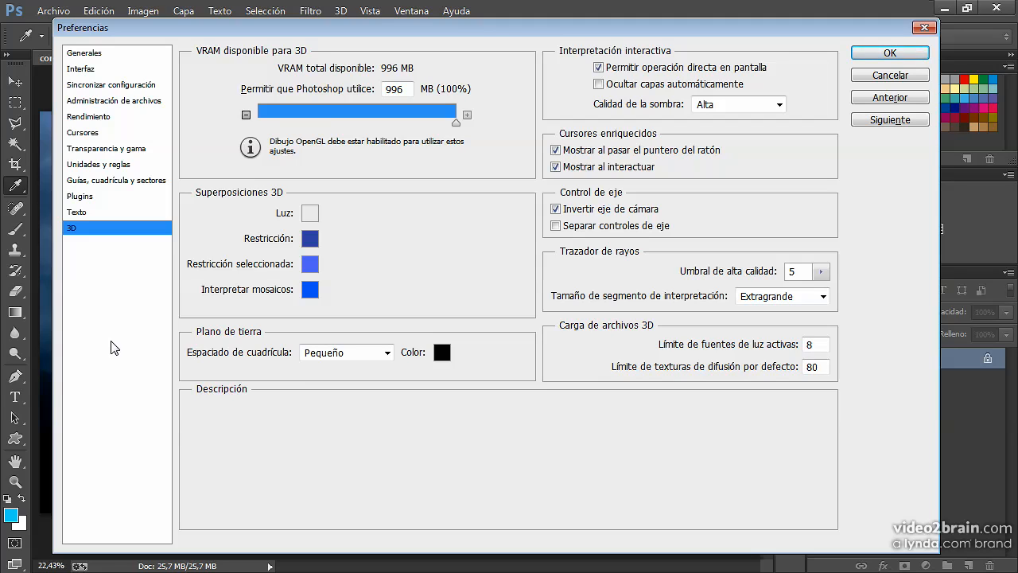
Step: Go back to the Administración de archivos preferences to review the file saving and compatibility options
{"action": "left_click", "coordinate": [127, 101]}
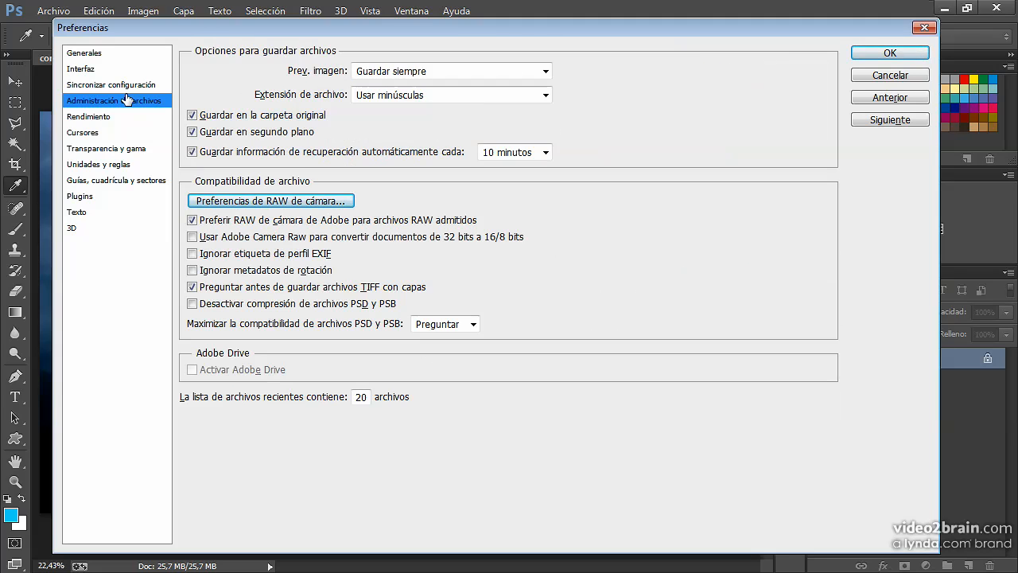